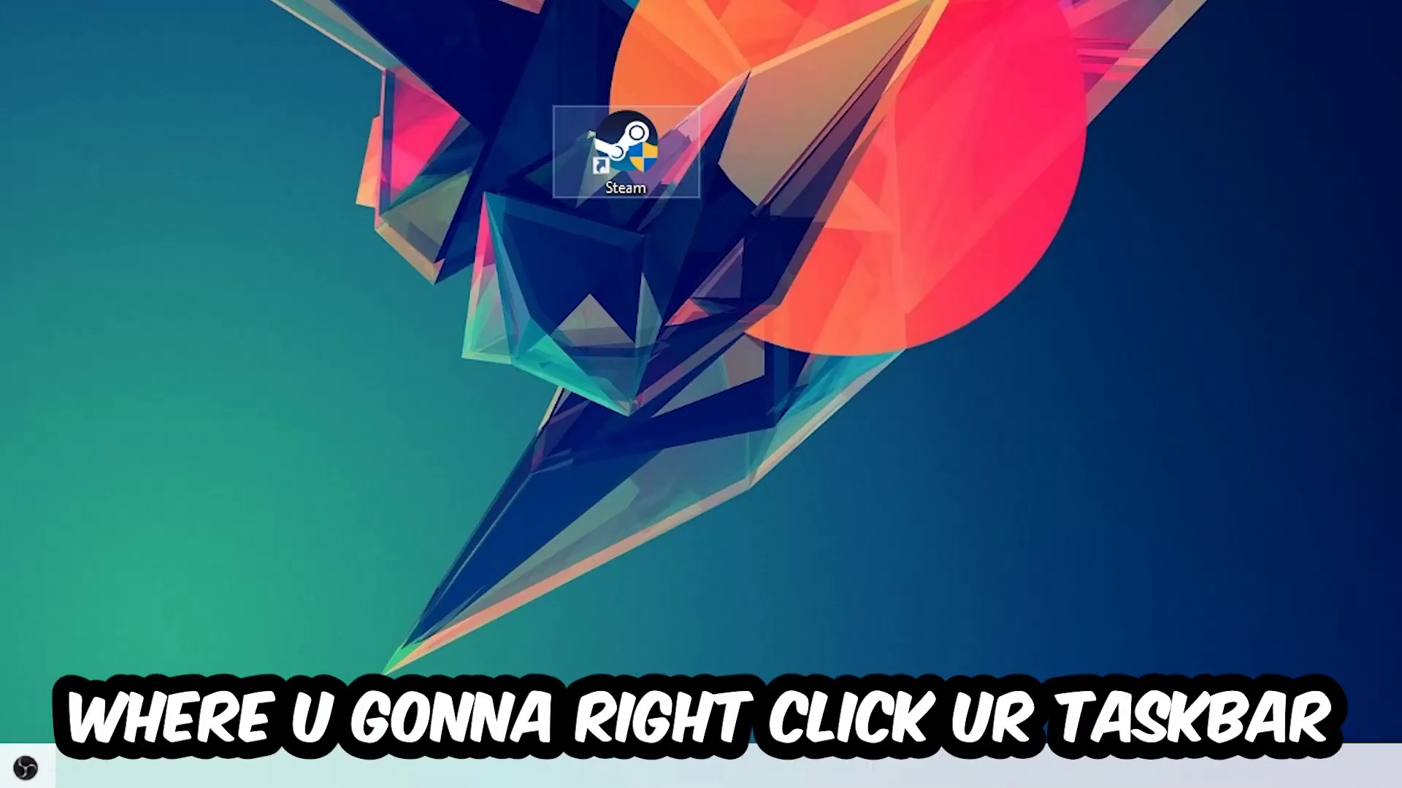
Review running processes in Task Manager, then open Display settings from the desktop menu
{"action": "right_click", "coordinate": [657, 773]}
{"action": "left_click", "coordinate": [656, 654]}
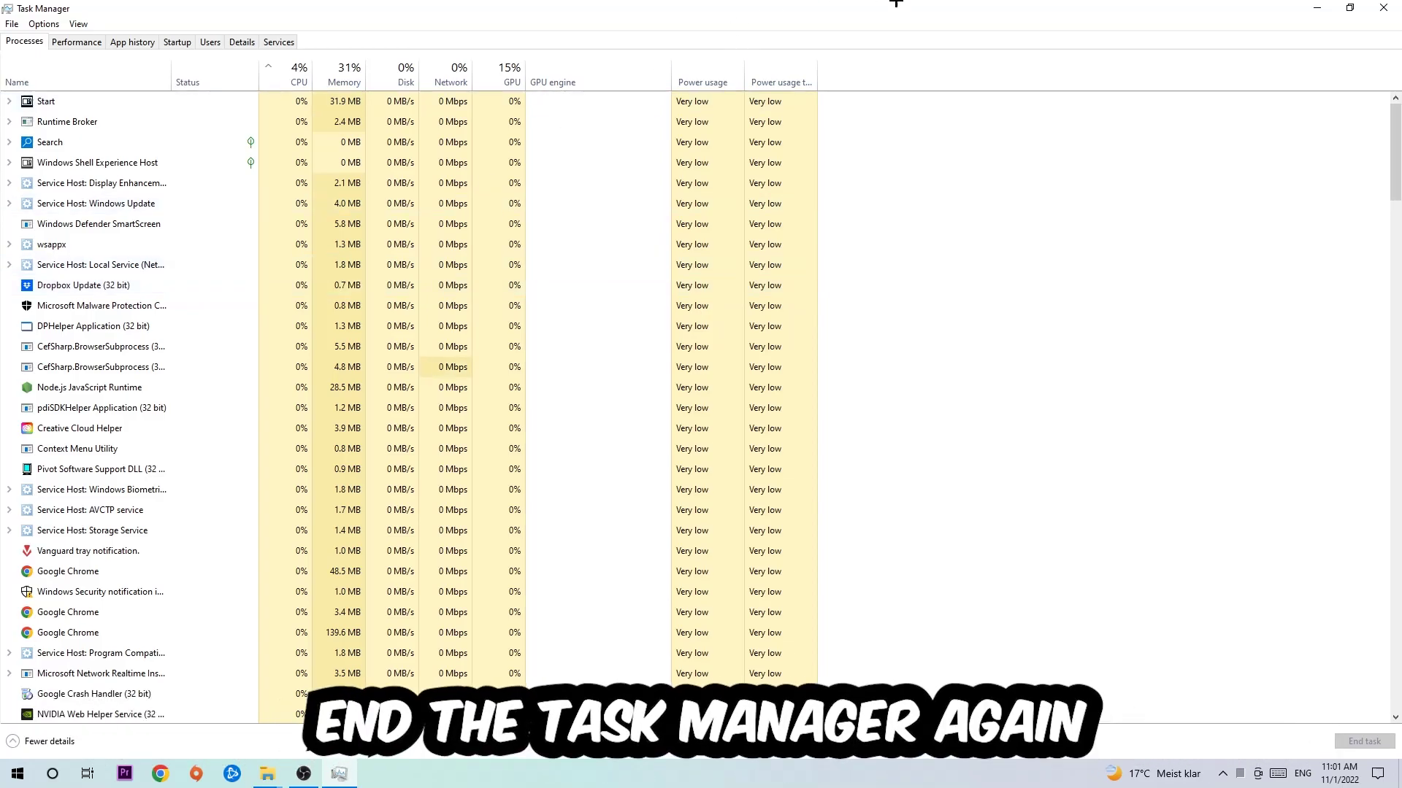
{"action": "left_click", "coordinate": [1384, 8]}
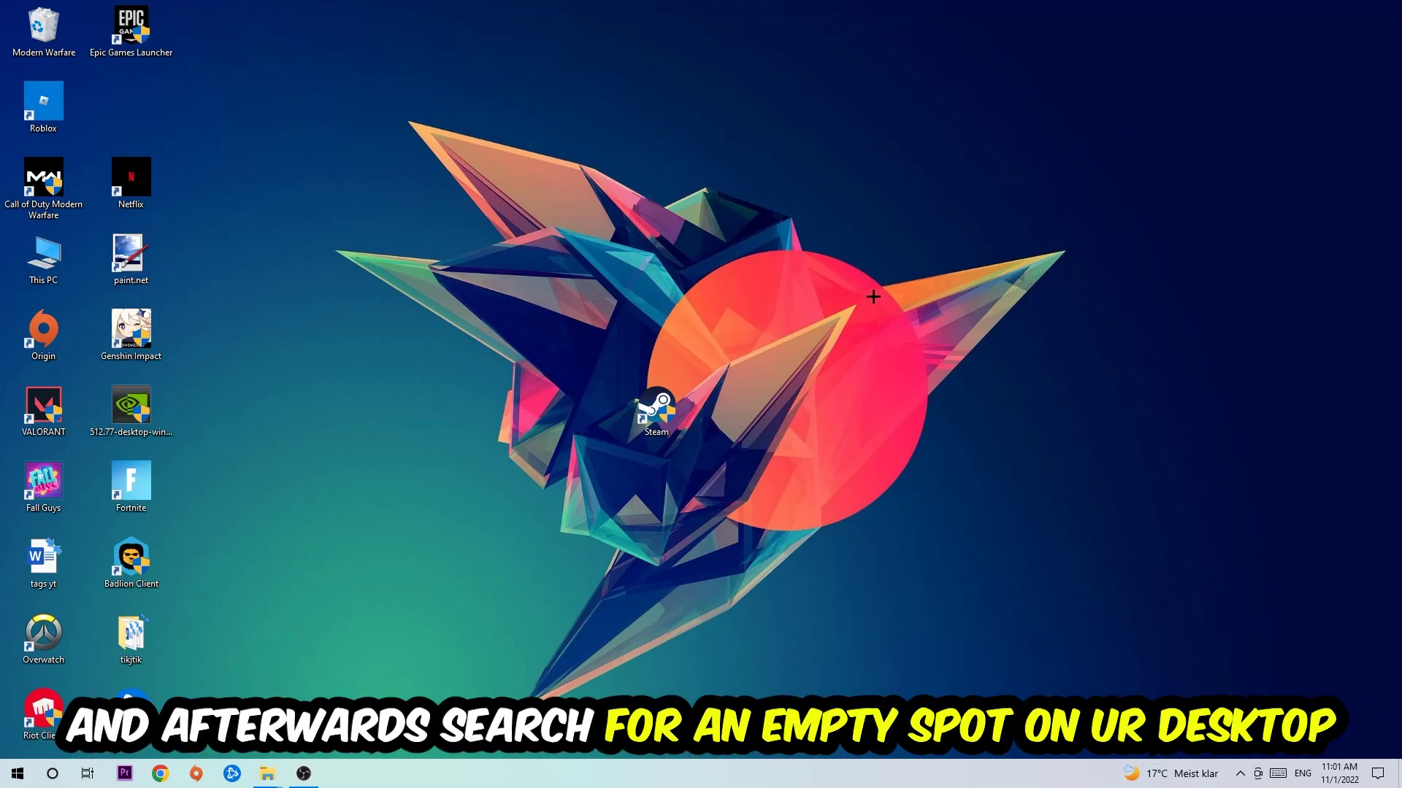
{"action": "right_click", "coordinate": [961, 230]}
{"action": "mouse_move", "coordinate": [604, 159]}
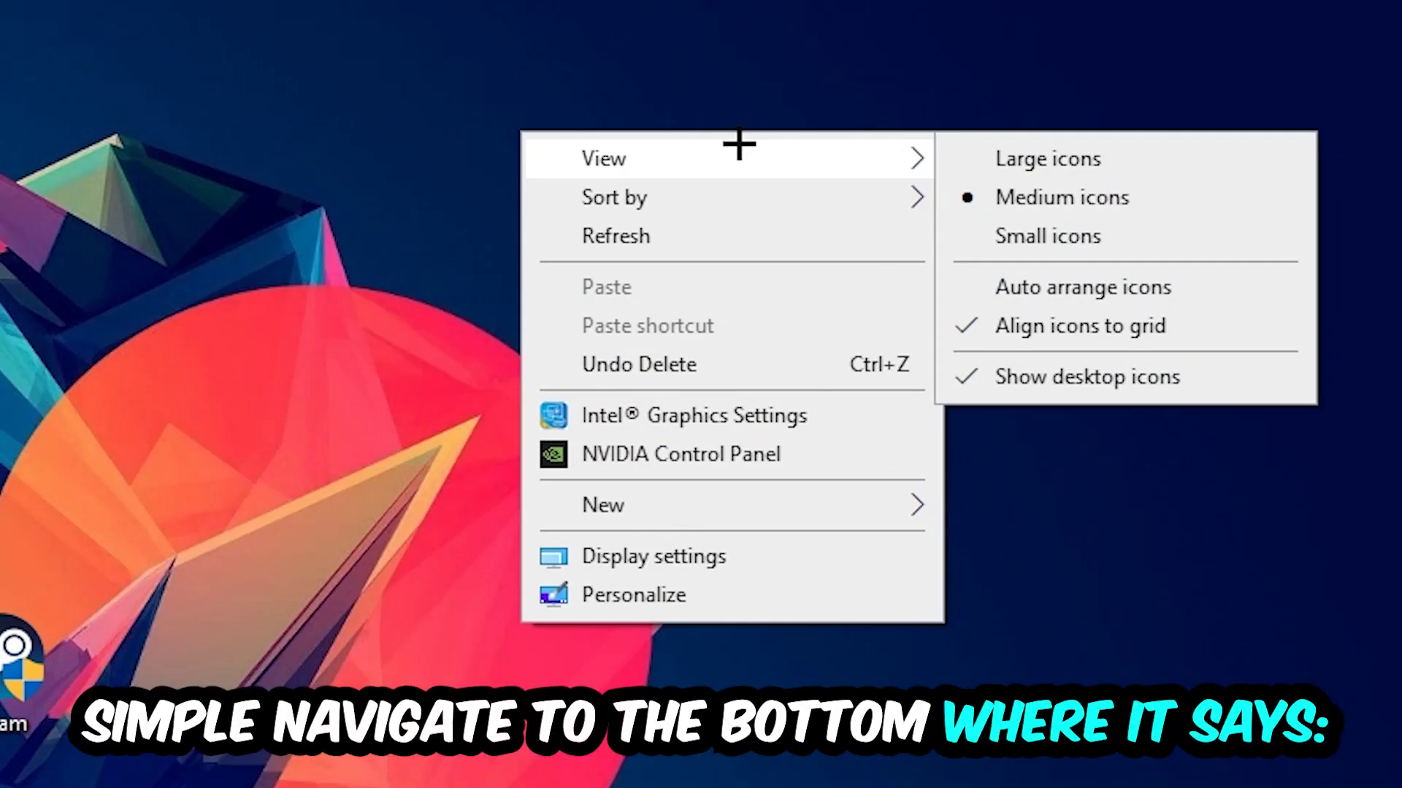
{"action": "left_click", "coordinate": [710, 558]}
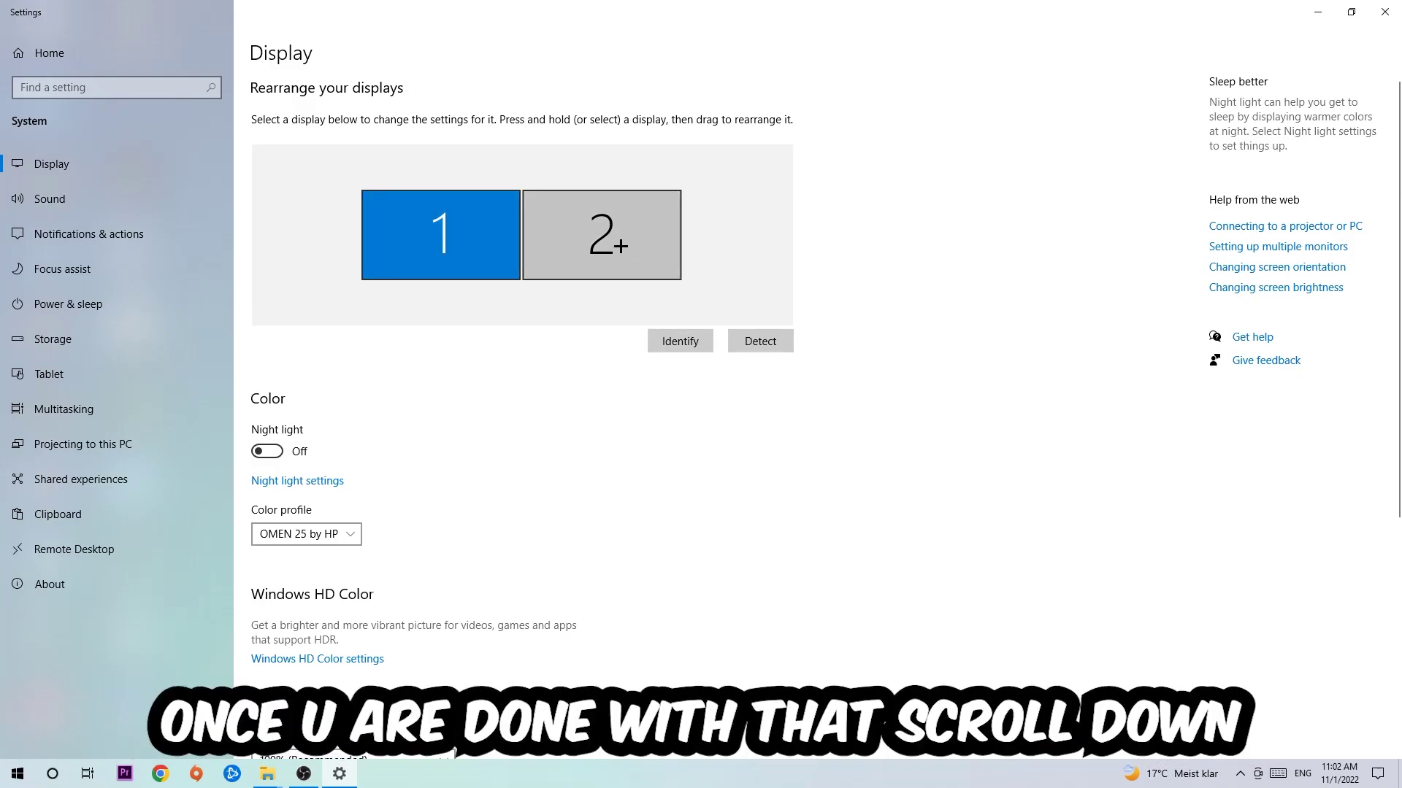
{"action": "scroll", "coordinate": [621, 246], "scroll_direction": "down", "scroll_amount": 4}
{"action": "scroll", "coordinate": [621, 247], "scroll_direction": "down", "scroll_amount": 1}
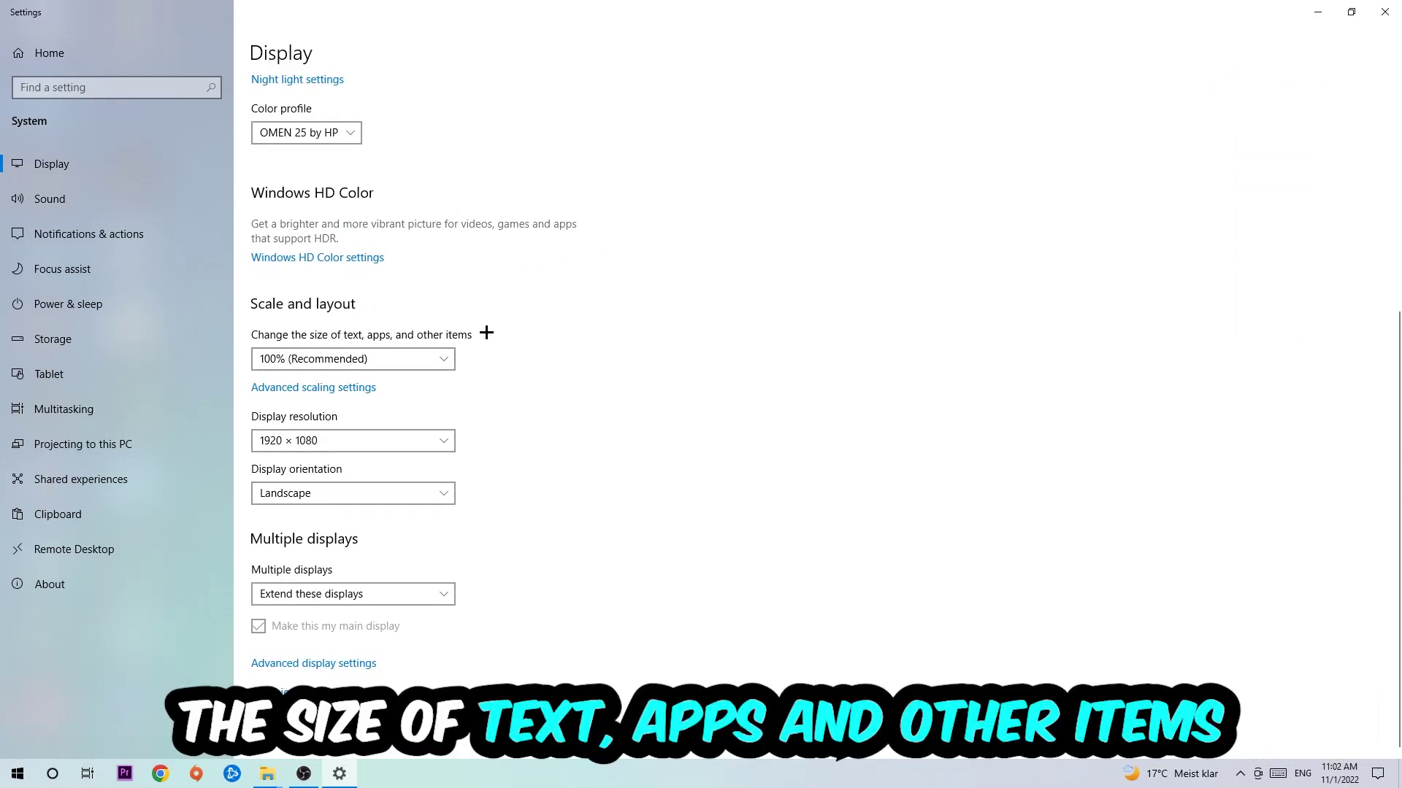
Confirm 100% scaling and 1920 × 1080 resolution in the dropdowns, then close Settings
{"action": "left_click", "coordinate": [435, 356]}
{"action": "left_click", "coordinate": [542, 287]}
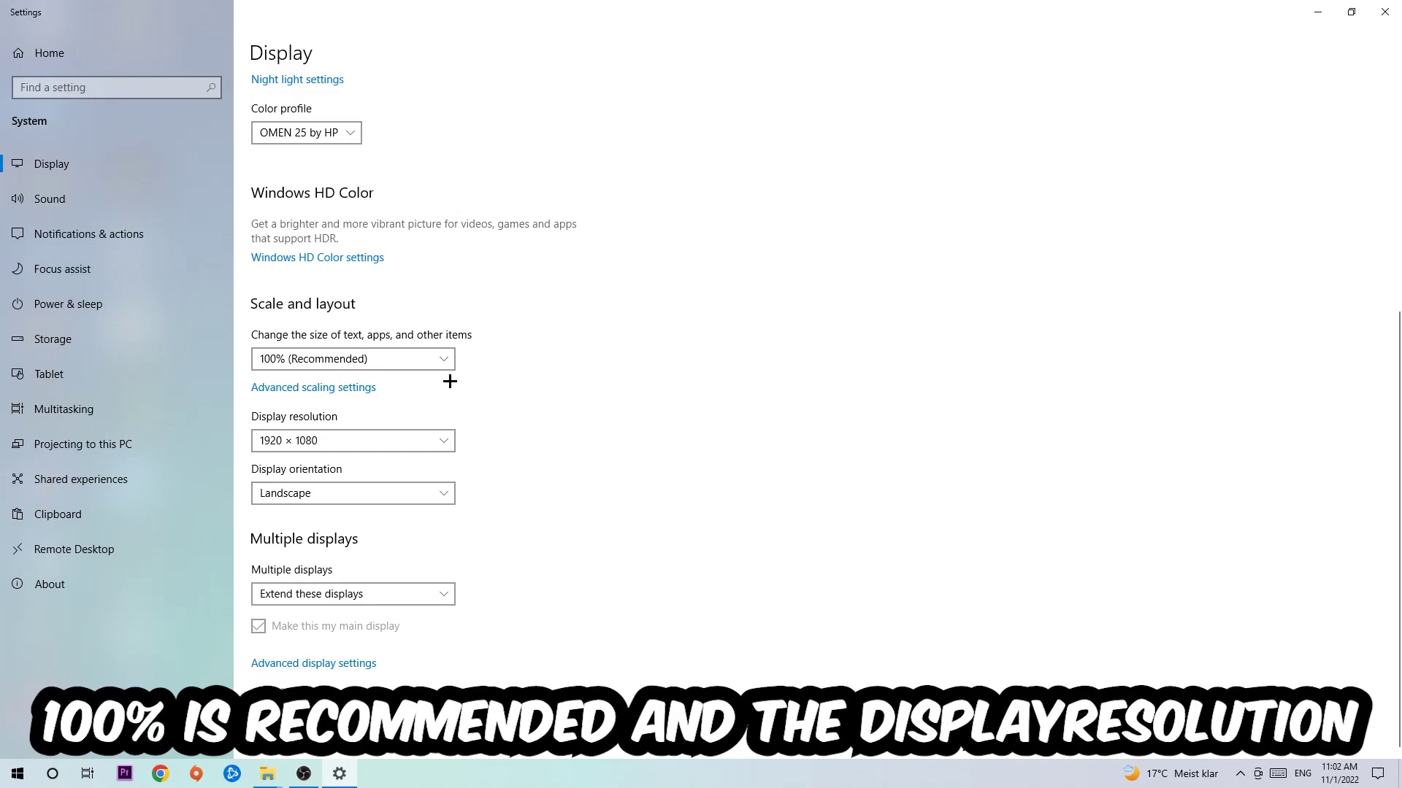
{"action": "left_click", "coordinate": [368, 439]}
{"action": "left_click", "coordinate": [521, 360]}
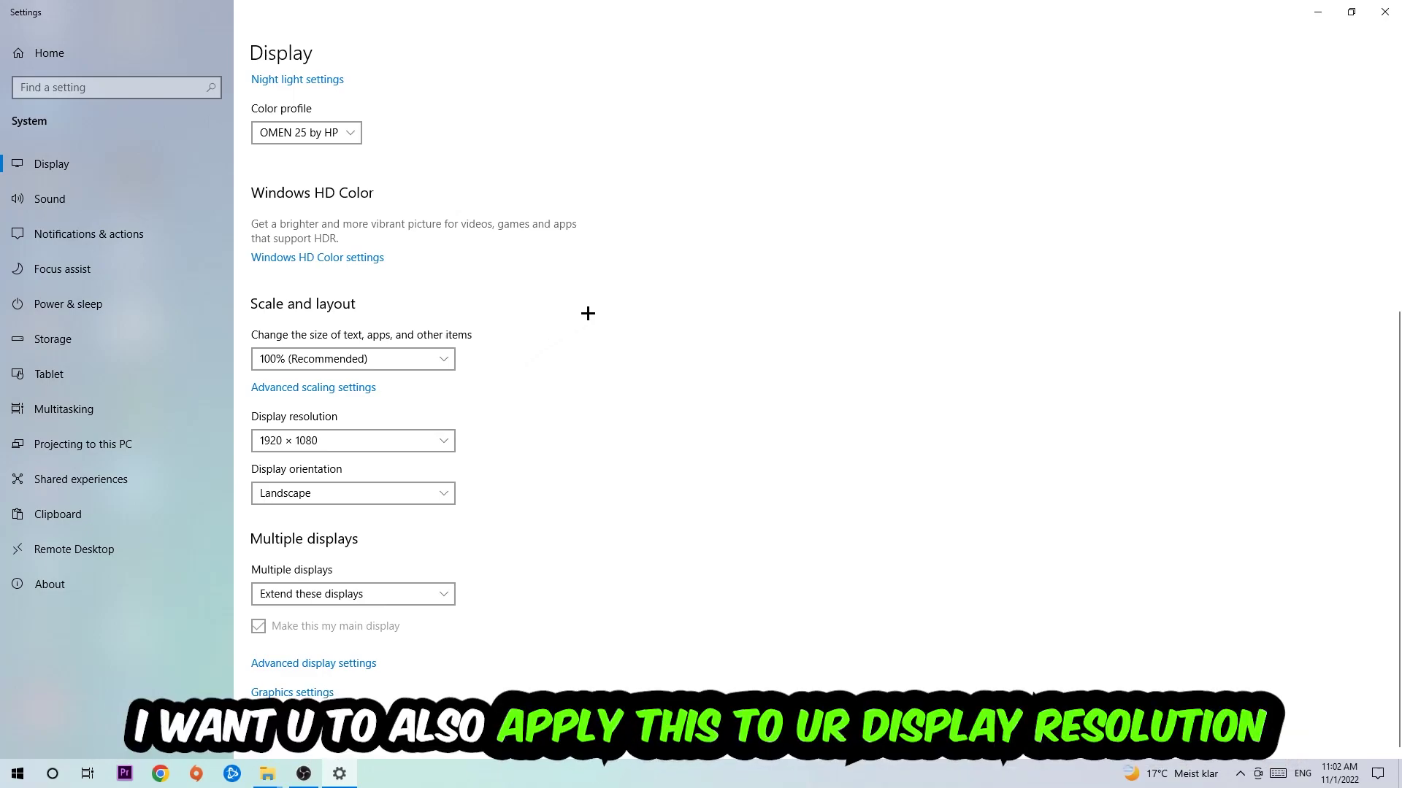
{"action": "left_click", "coordinate": [1384, 12]}
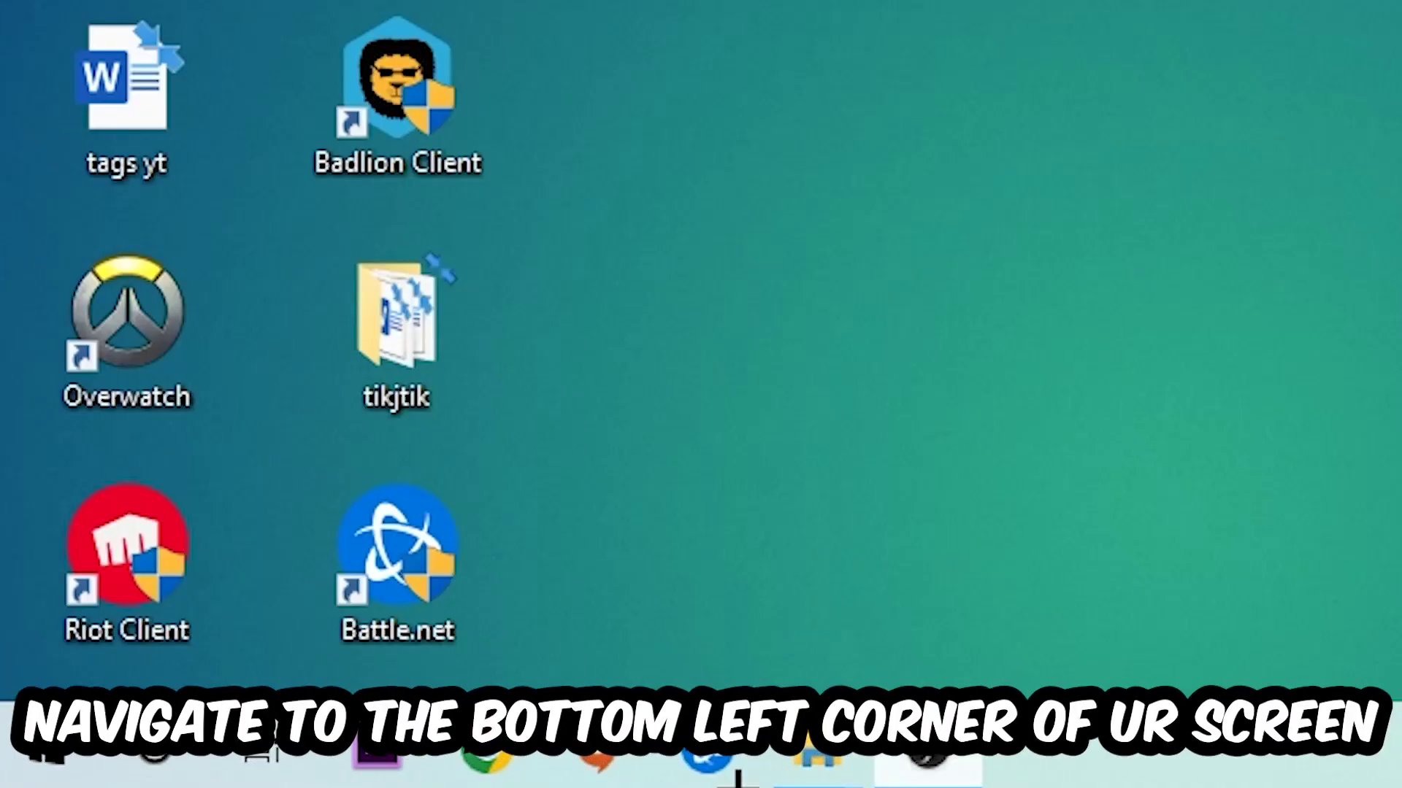
{"action": "left_click", "coordinate": [43, 756]}
{"action": "left_click", "coordinate": [18, 188]}
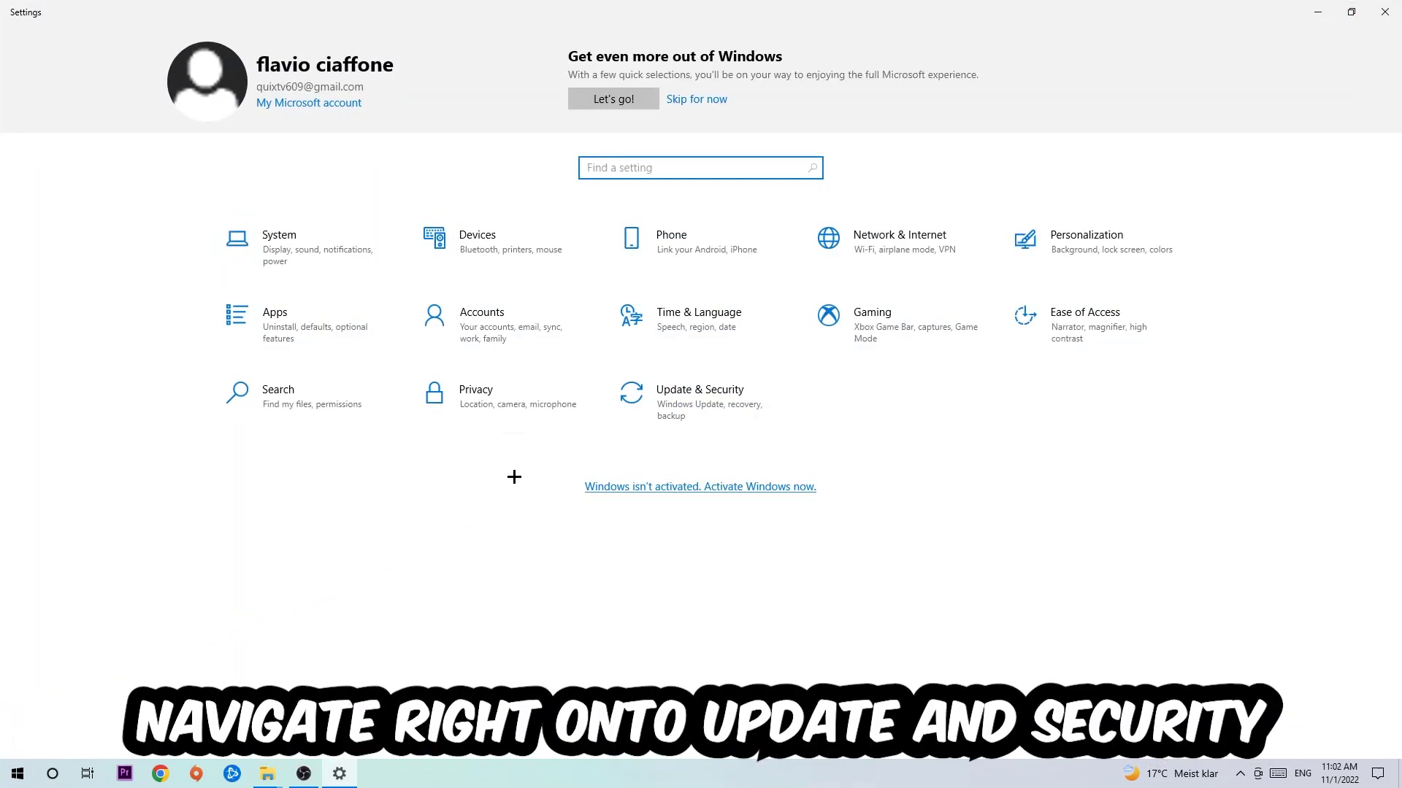
{"action": "left_click", "coordinate": [701, 400]}
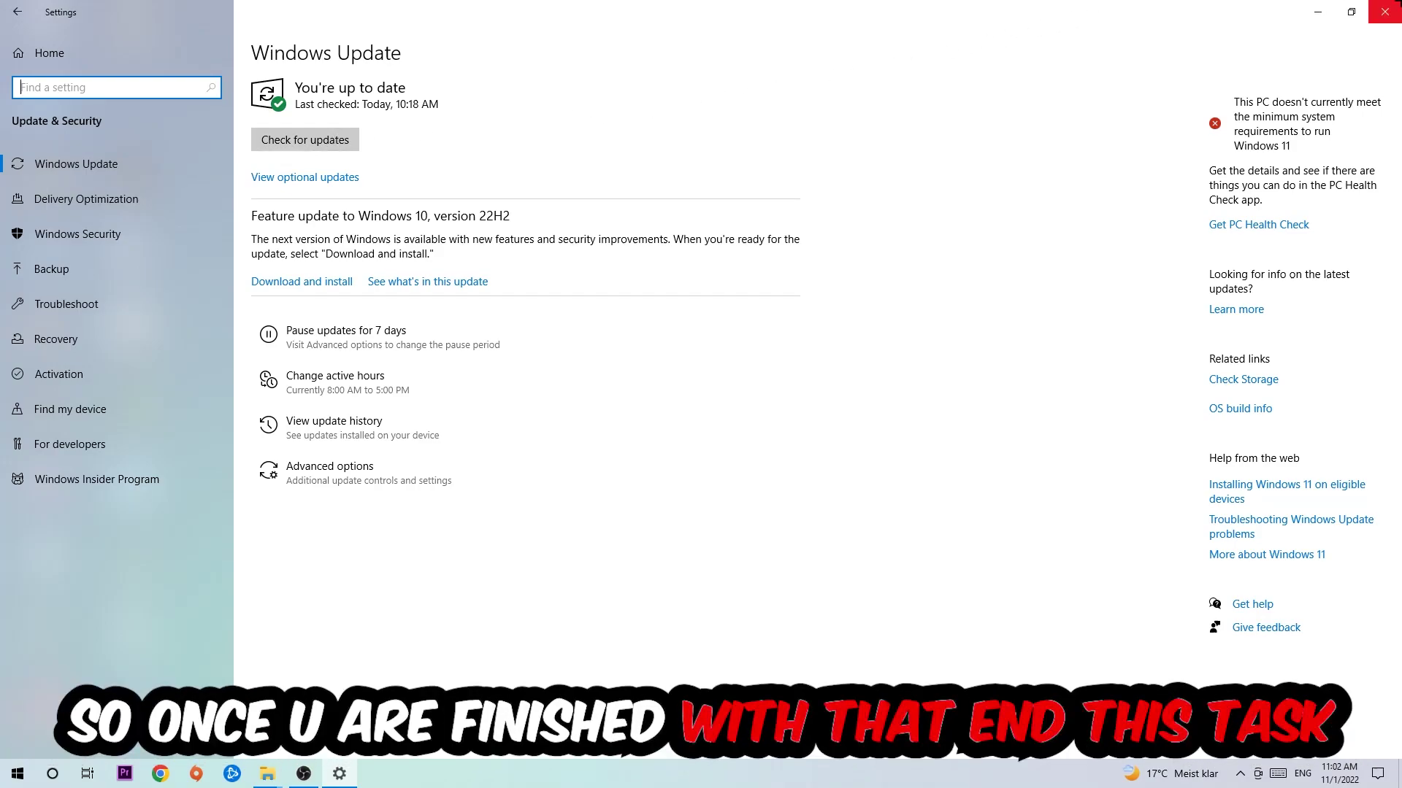
{"action": "left_click", "coordinate": [1384, 12]}
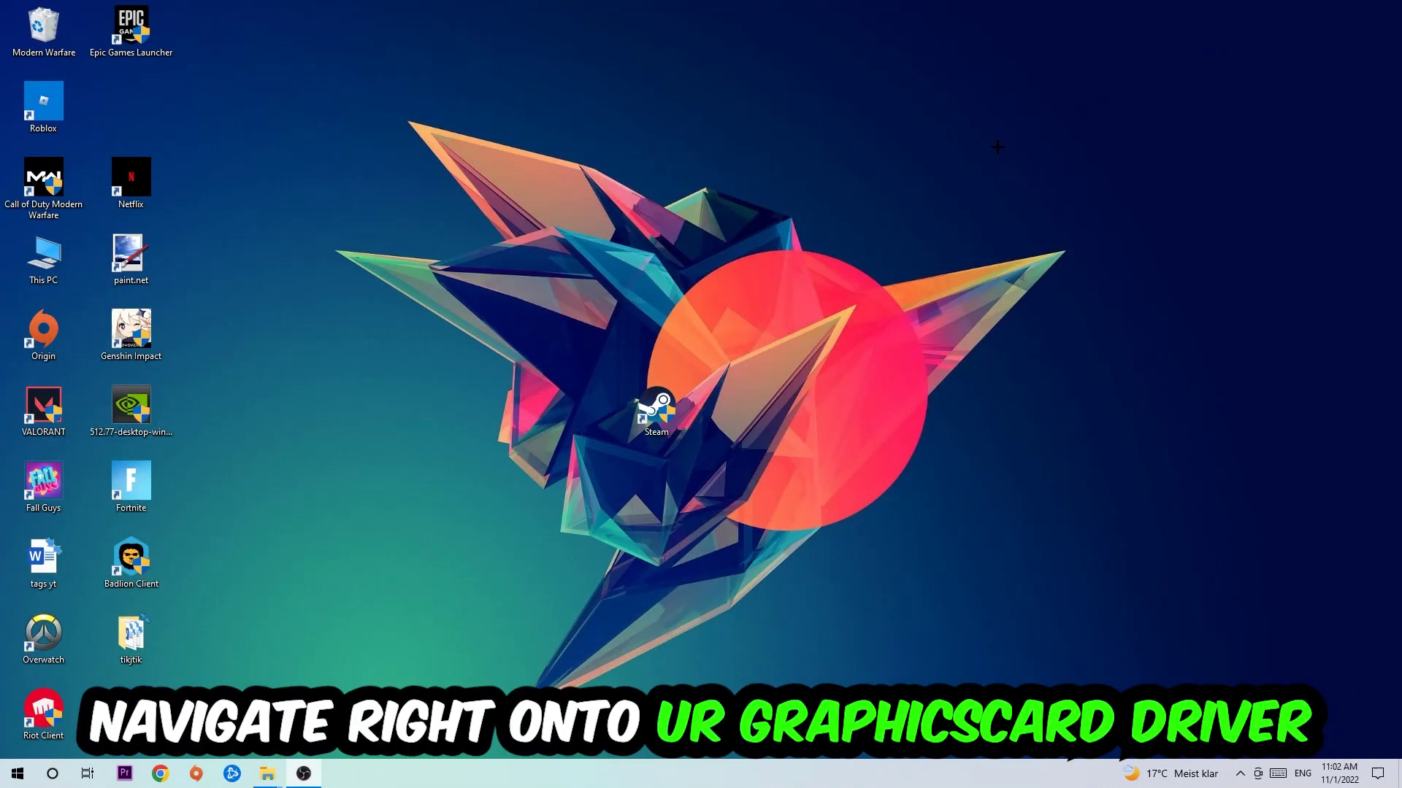
Drag the NVIDIA driver installer to the desktop centre and deselect it
{"action": "mouse_move", "coordinate": [132, 407]}
{"action": "left_mouse_down"}
{"action": "mouse_move", "coordinate": [570, 263]}
{"action": "mouse_move", "coordinate": [741, 232]}
{"action": "mouse_move", "coordinate": [575, 269]}
{"action": "left_mouse_up"}
{"action": "left_click", "coordinate": [581, 171]}
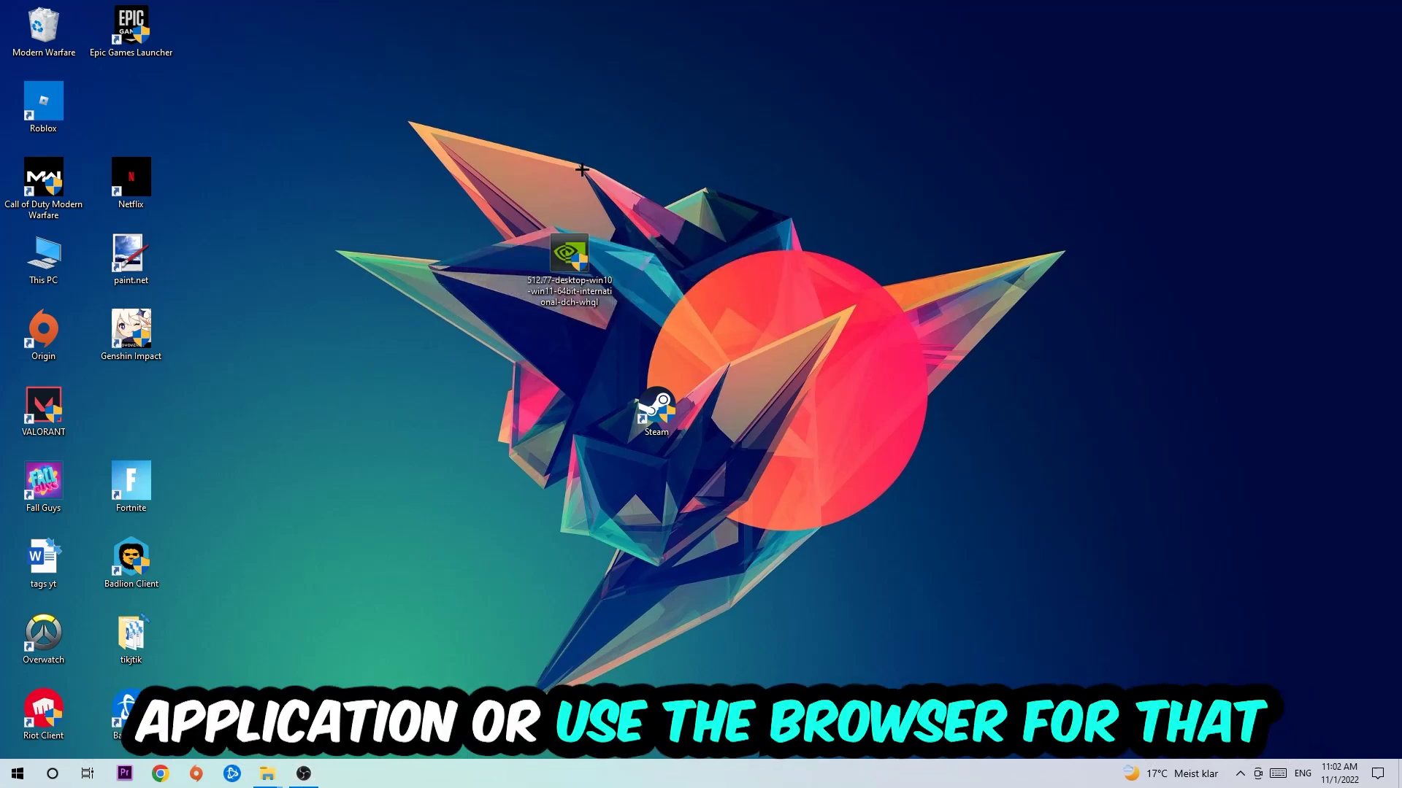